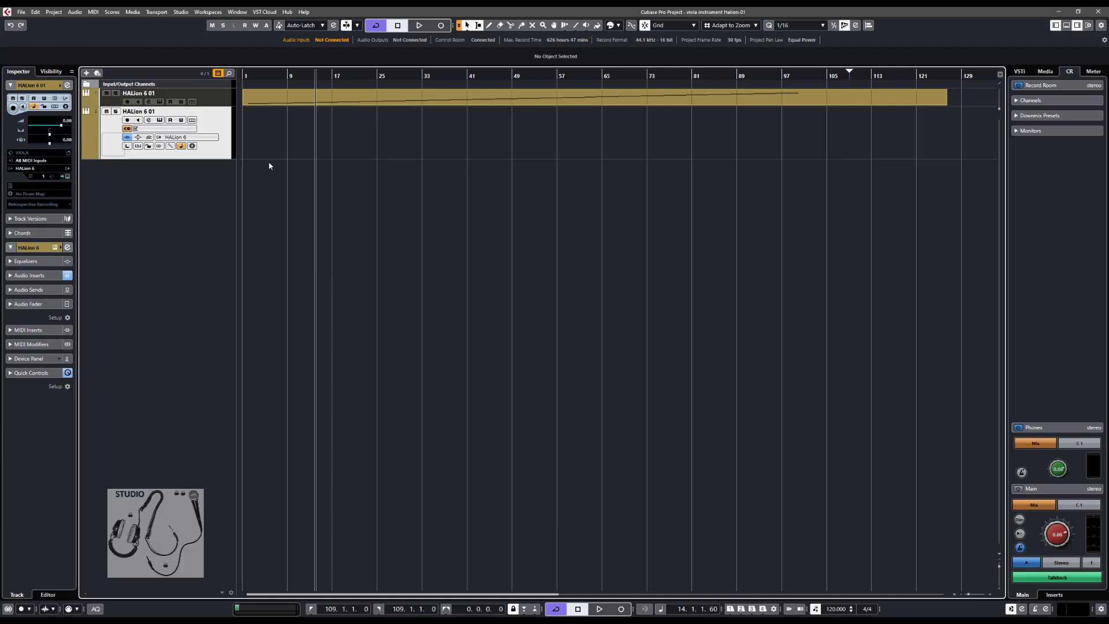
# Step: Open the second HALion 6 track's instrument window and unmute the pizzicato layer in the program tree
pyautogui.click(160, 120)
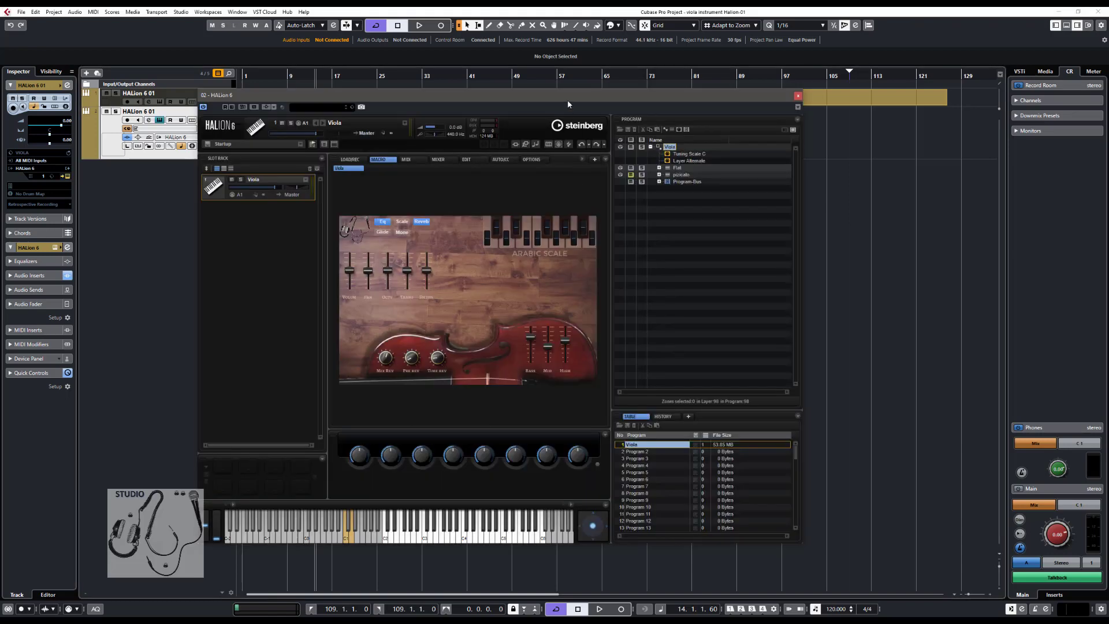
pyautogui.moveTo(568, 105); pyautogui.dragTo(648, 97)
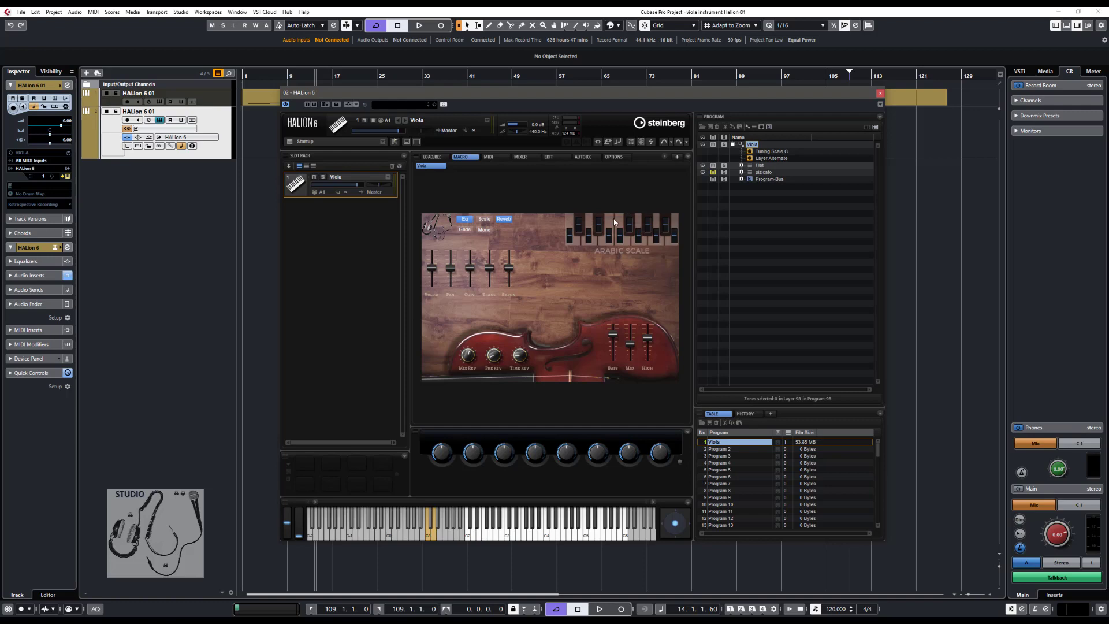
pyautogui.click(713, 173)
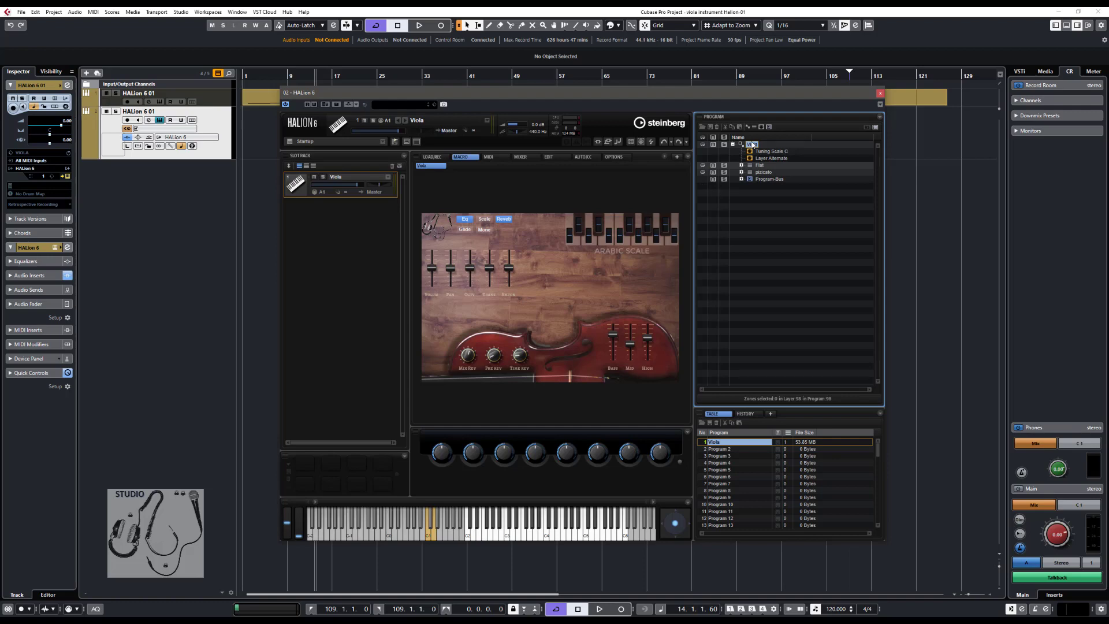
# Step: Export the Viola program with its samples to the ARCHIVE (F:) drive under the name Ali Viola
pyautogui.rightClick(753, 145)
pyautogui.moveTo(795, 201)
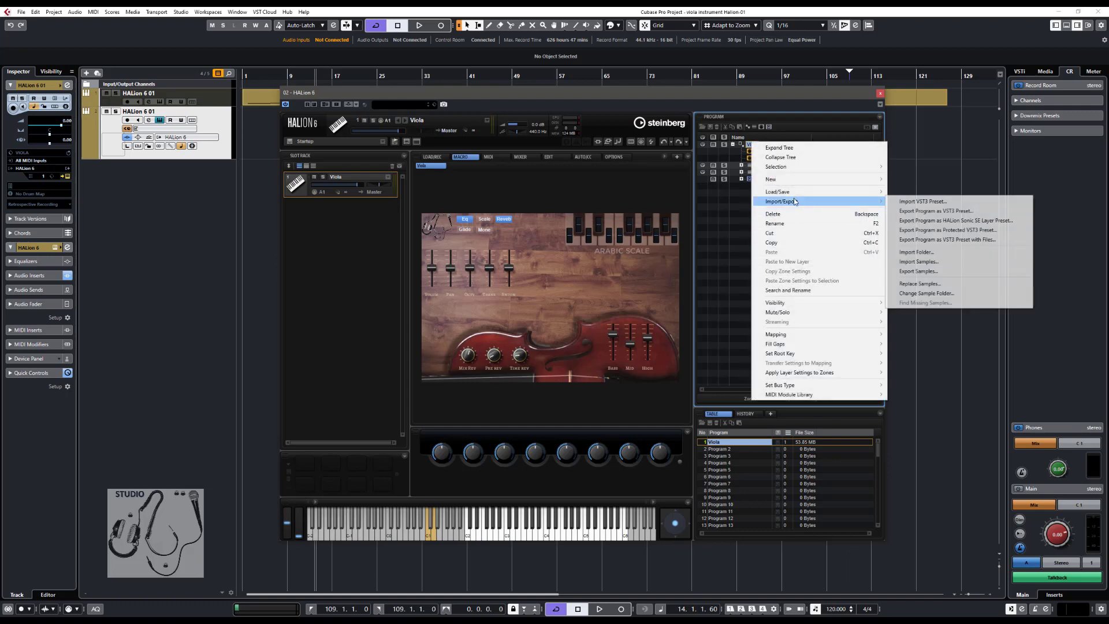
pyautogui.click(919, 272)
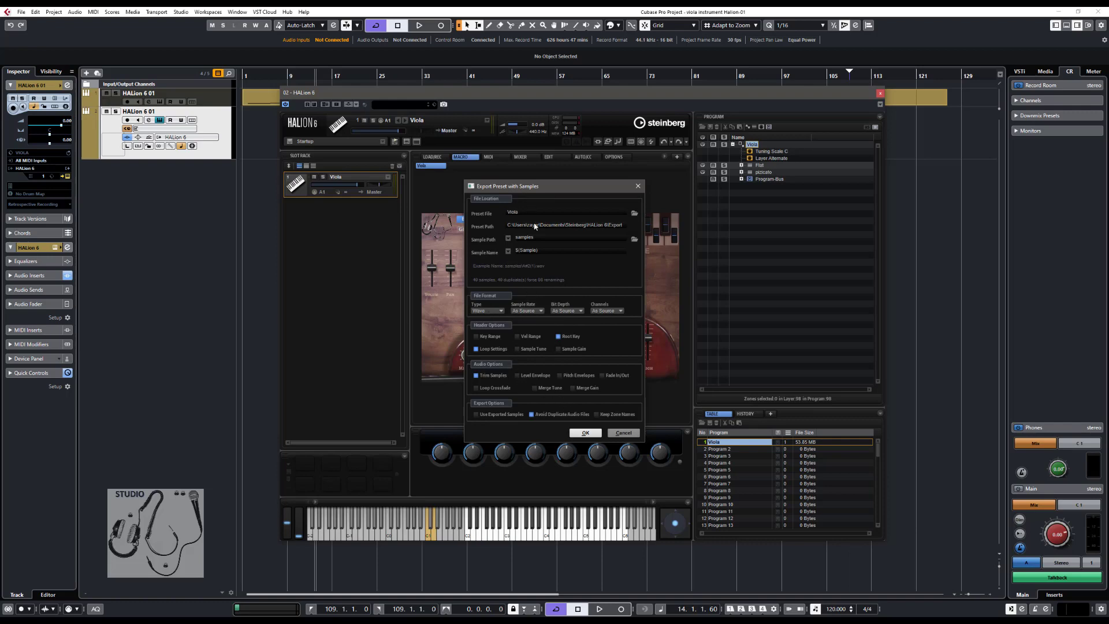
pyautogui.click(634, 213)
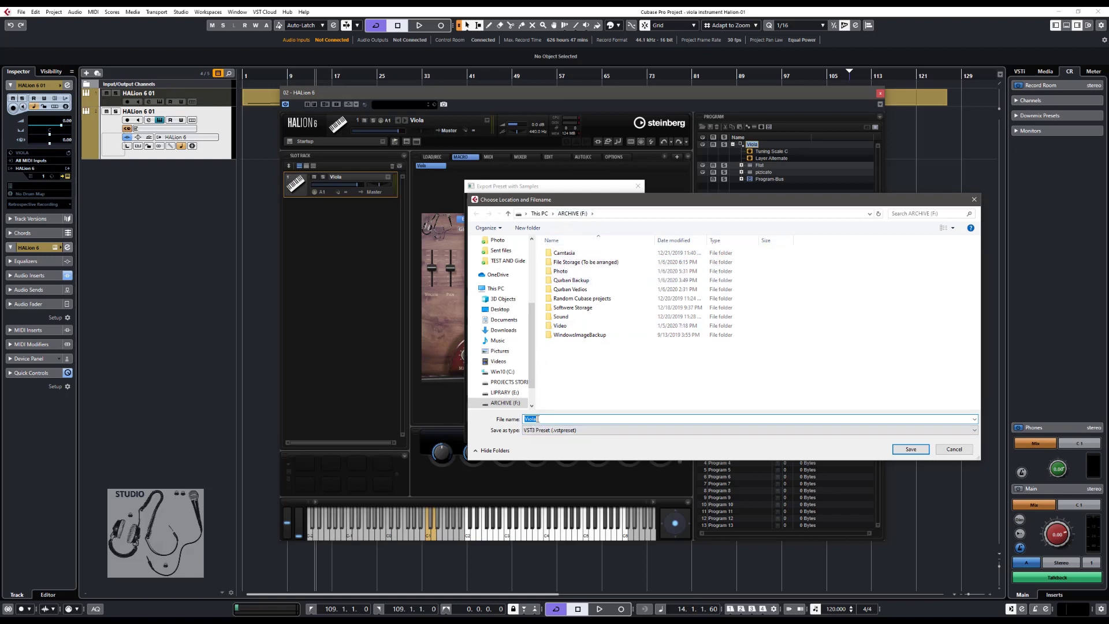
pyautogui.click(524, 418)
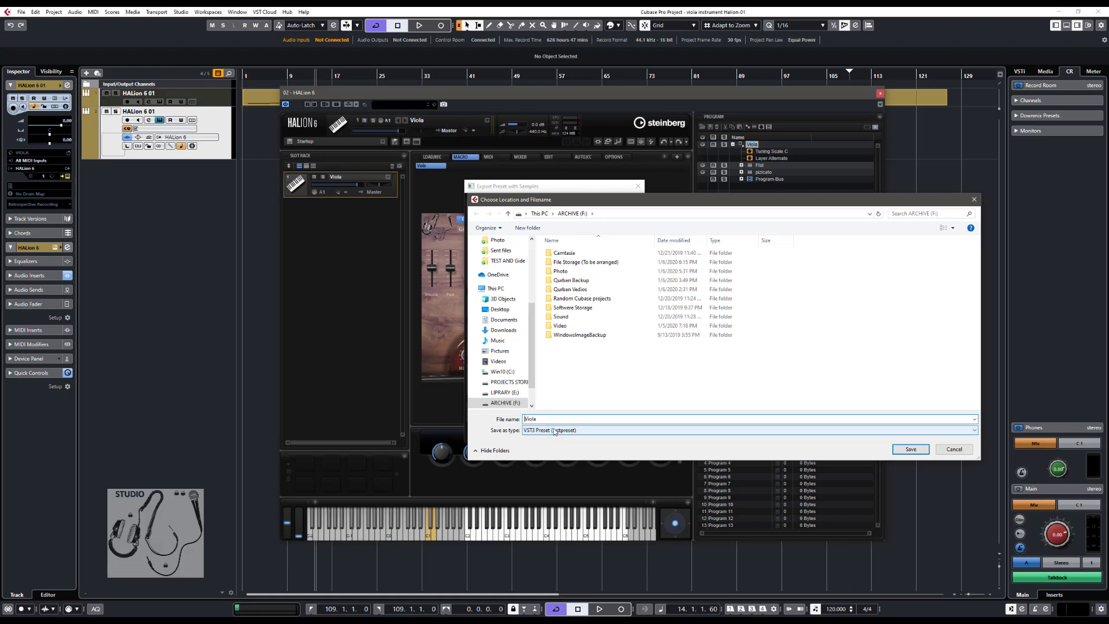
pyautogui.write('Ali')
pyautogui.click(911, 448)
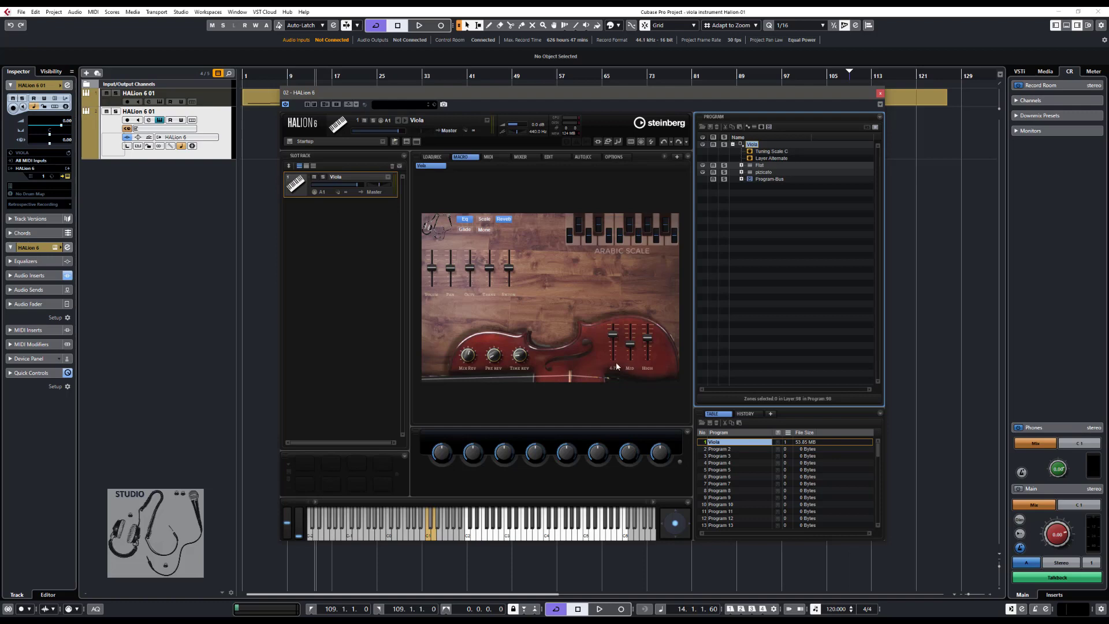
# Step: Set up an export of the Viola program as a HALion Sonic SE layer preset, with the category set to Strings
pyautogui.rightClick(751, 147)
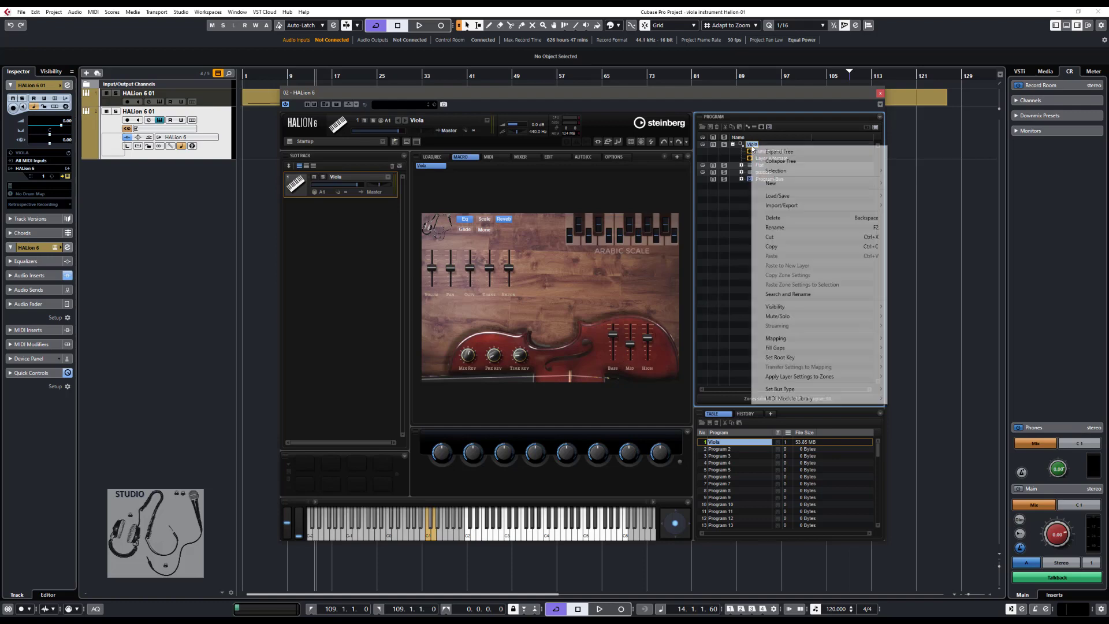
pyautogui.moveTo(859, 206)
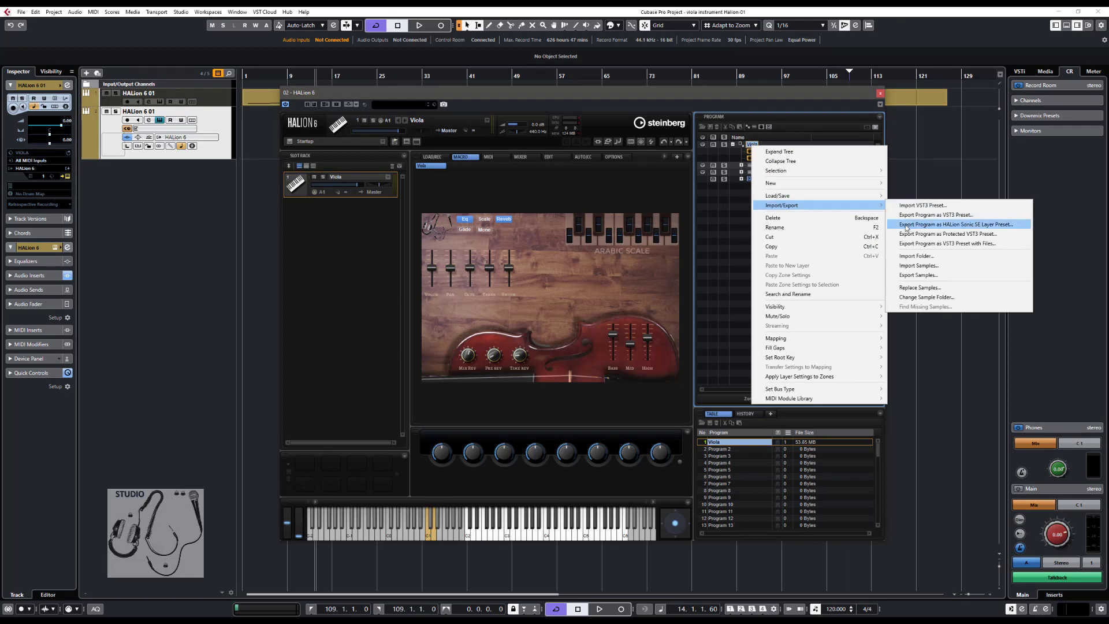
pyautogui.click(976, 225)
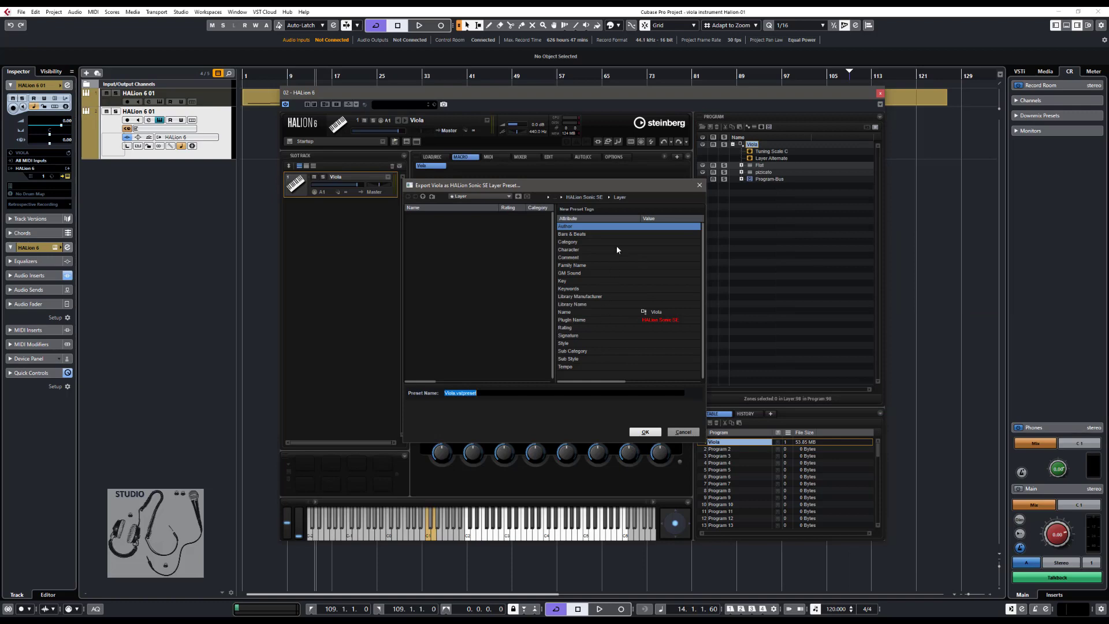
pyautogui.click(650, 234)
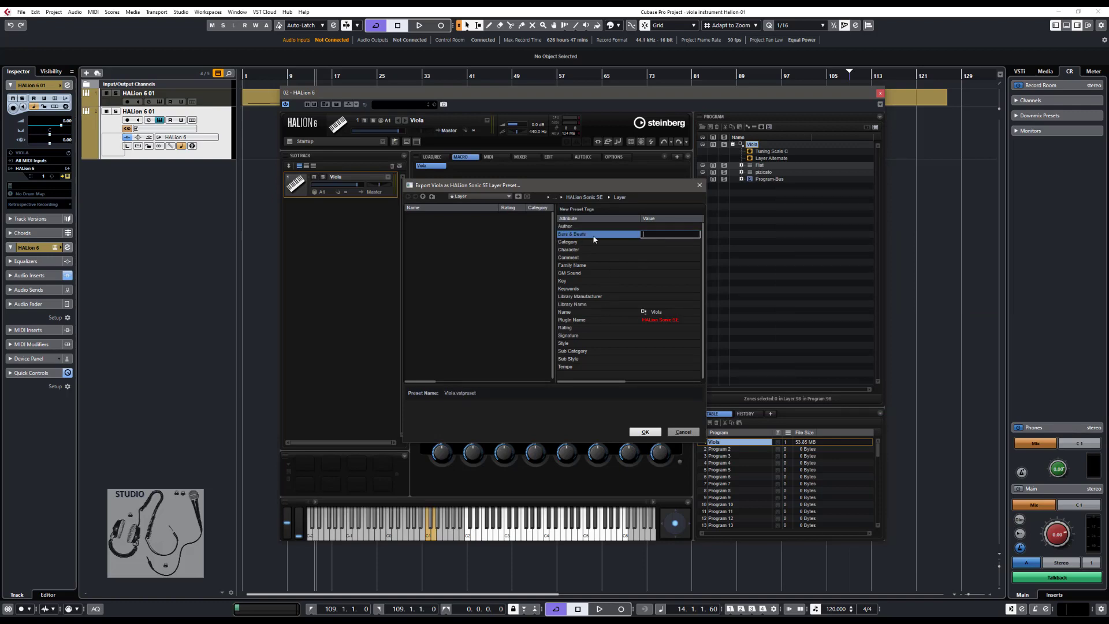
pyautogui.click(656, 243)
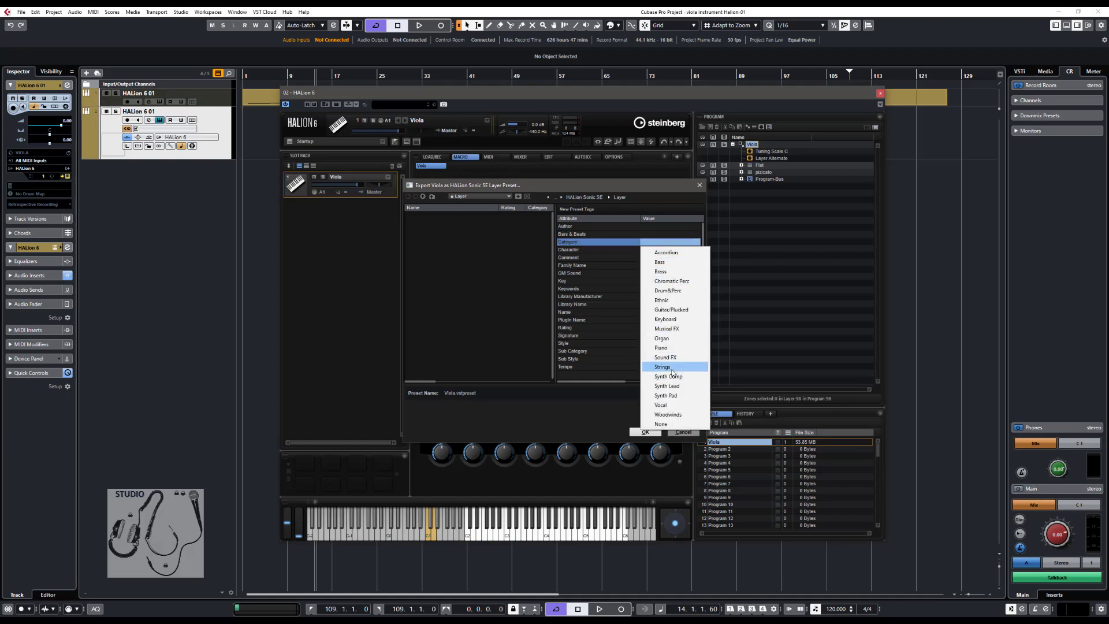
pyautogui.click(673, 371)
# Step: Set the layer preset's character tag to Mono, Clean and Percussive
pyautogui.click(649, 249)
pyautogui.click(648, 249)
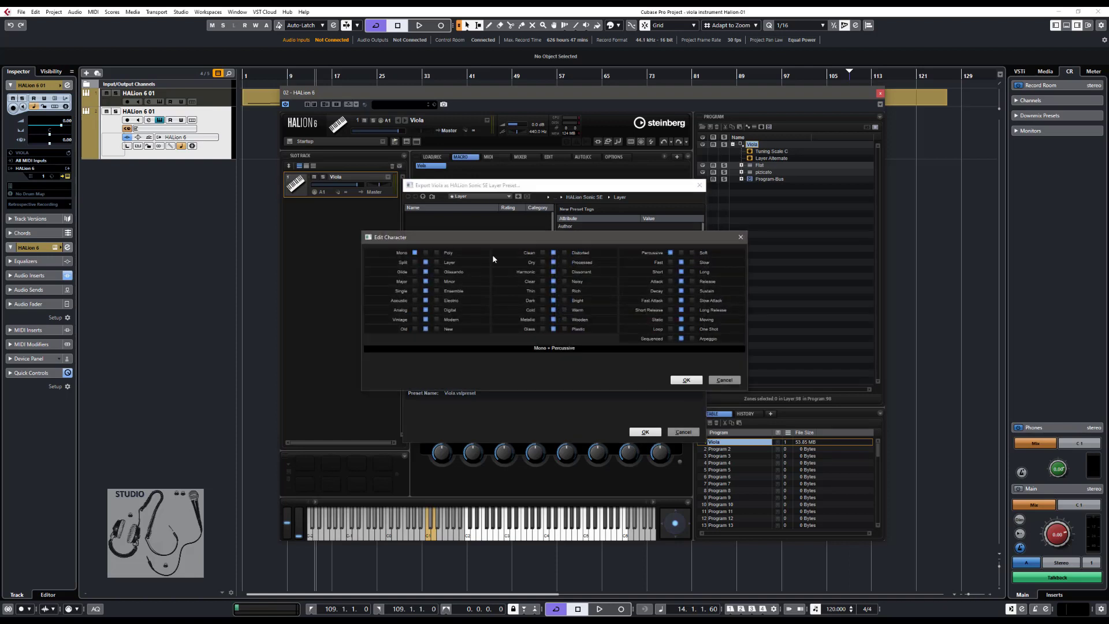
pyautogui.click(542, 252)
pyautogui.click(688, 380)
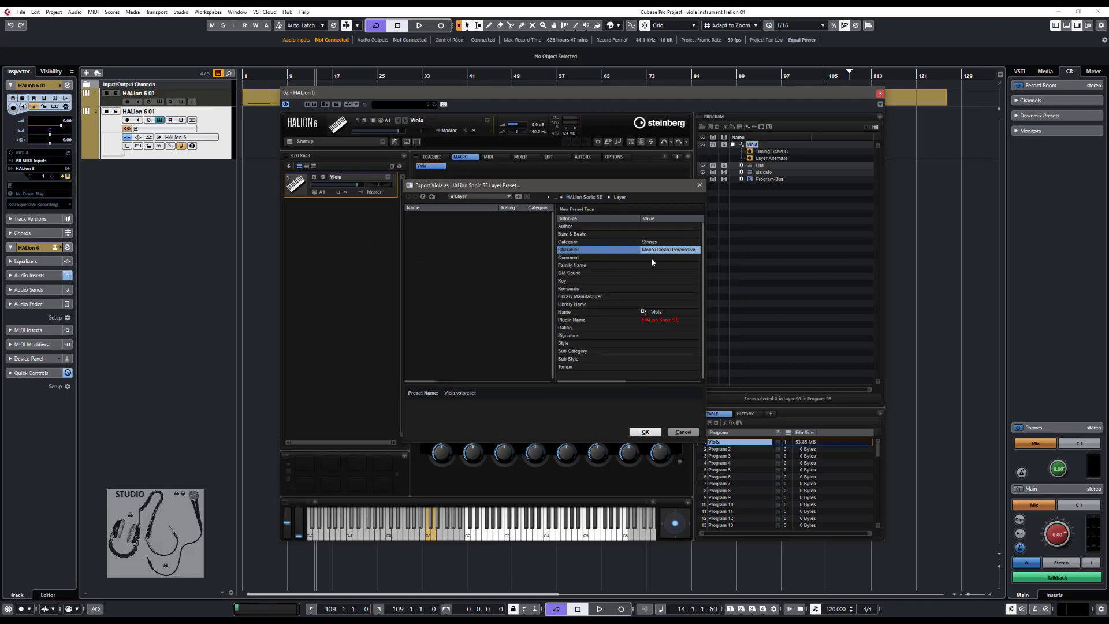
pyautogui.click(652, 258)
pyautogui.doubleClick(646, 266)
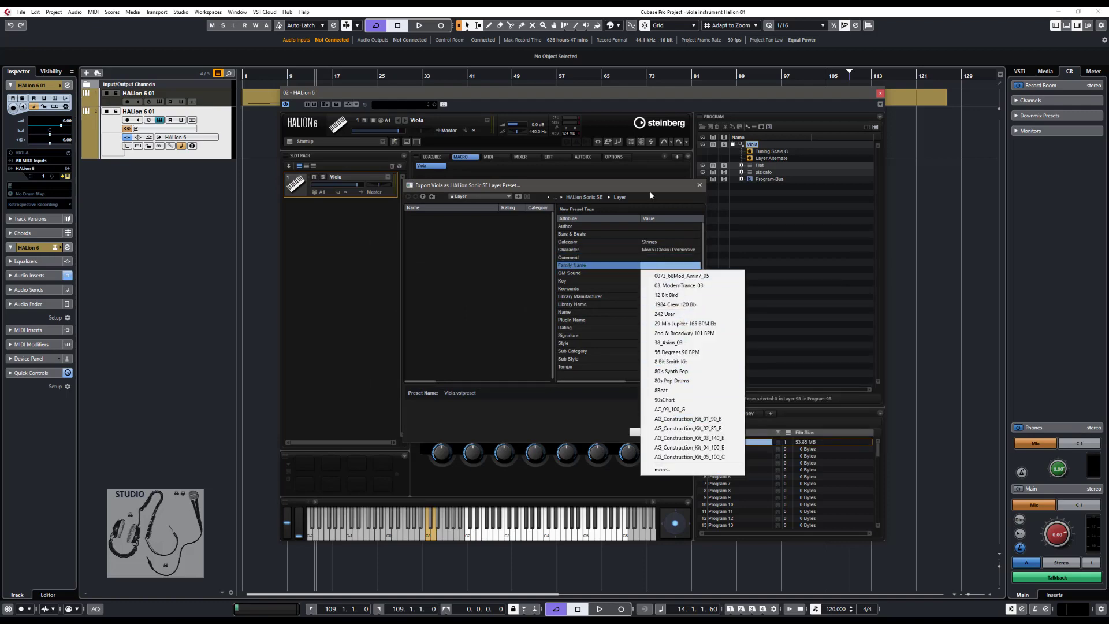
pyautogui.click(657, 270)
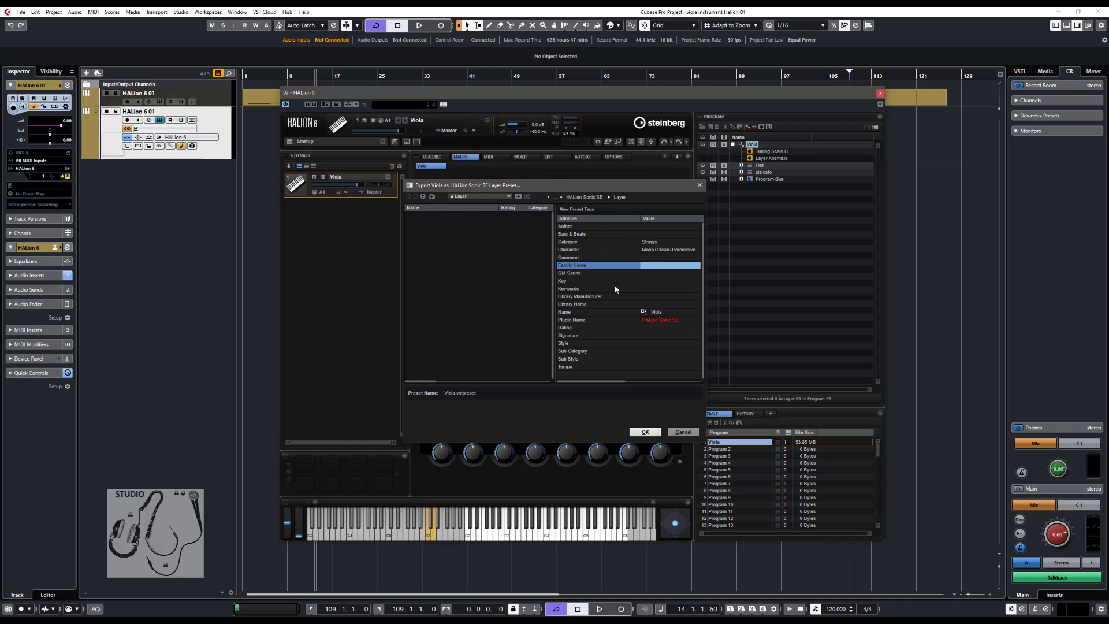
pyautogui.click(646, 281)
pyautogui.click(647, 281)
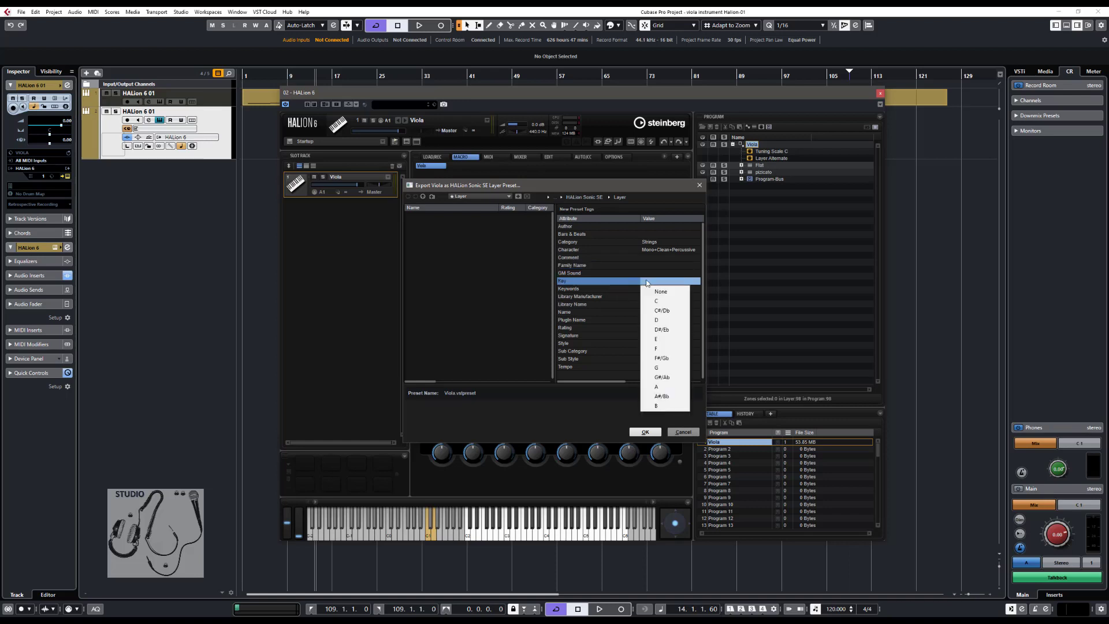
# Step: Set the layer preset's library manufacturer to Steinberg Media Technologies, leaving the library name empty
pyautogui.click(613, 297)
pyautogui.click(613, 297)
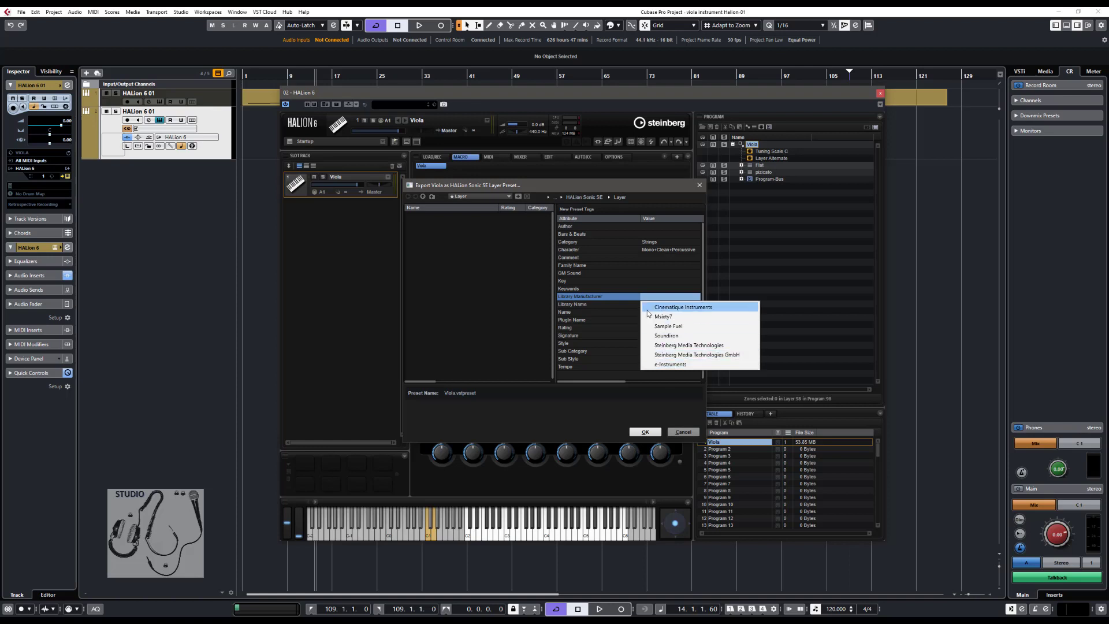
pyautogui.click(719, 345)
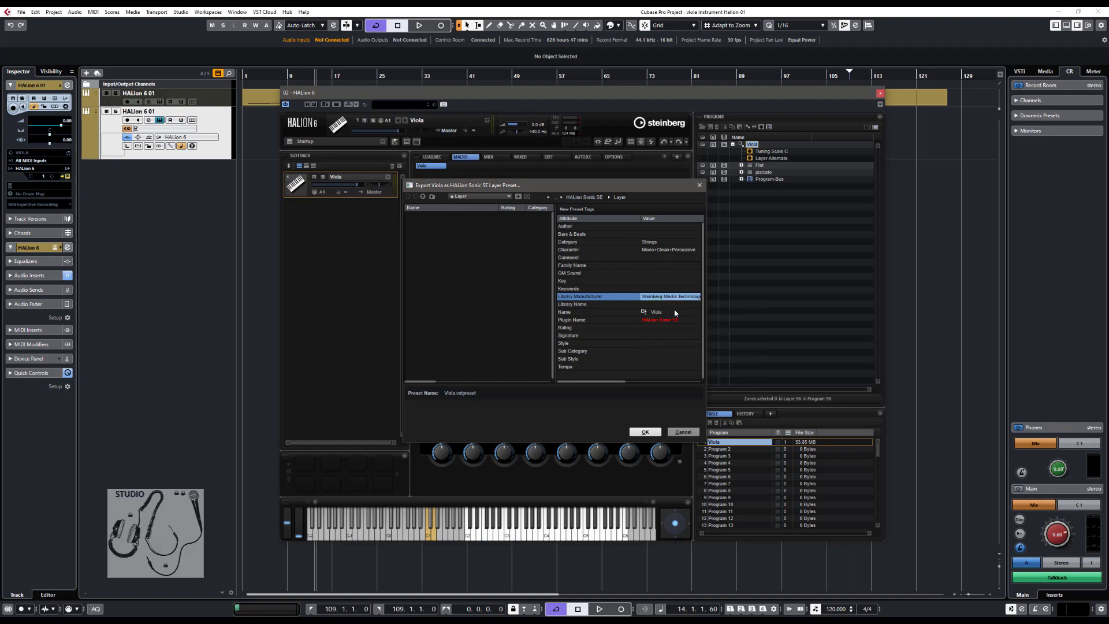
pyautogui.click(648, 306)
pyautogui.click(649, 307)
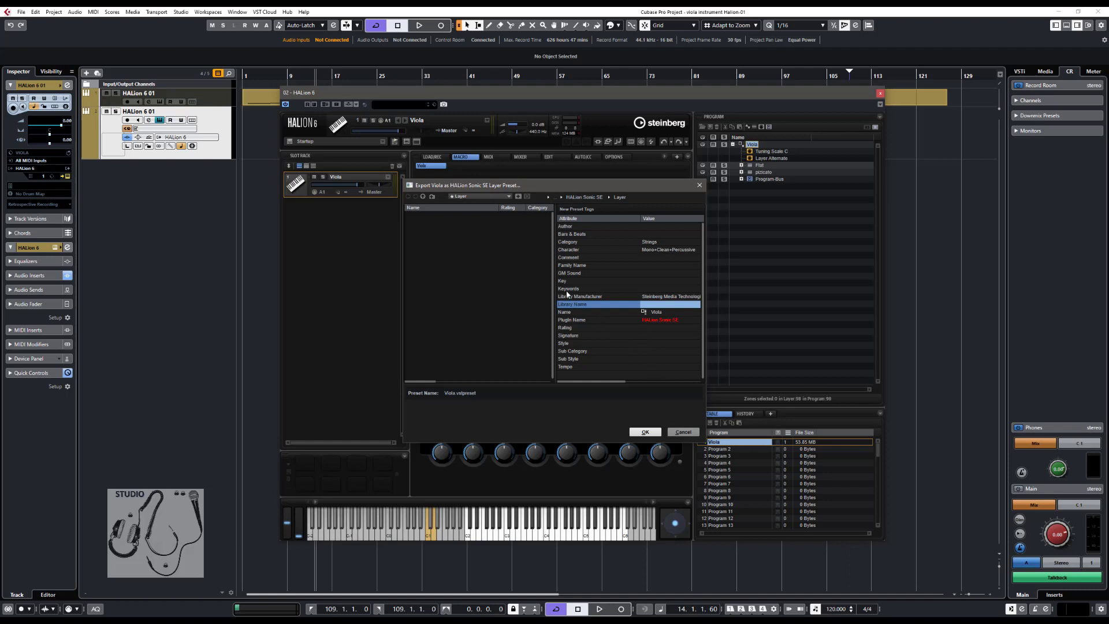
pyautogui.click(546, 197)
pyautogui.press('Return')
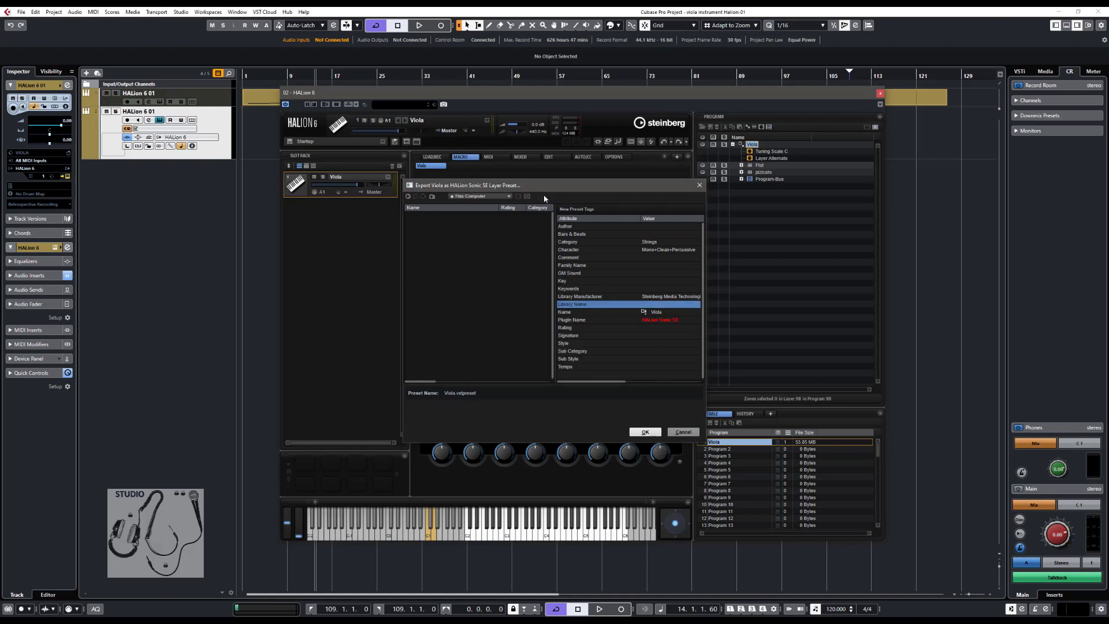
pyautogui.doubleClick(431, 271)
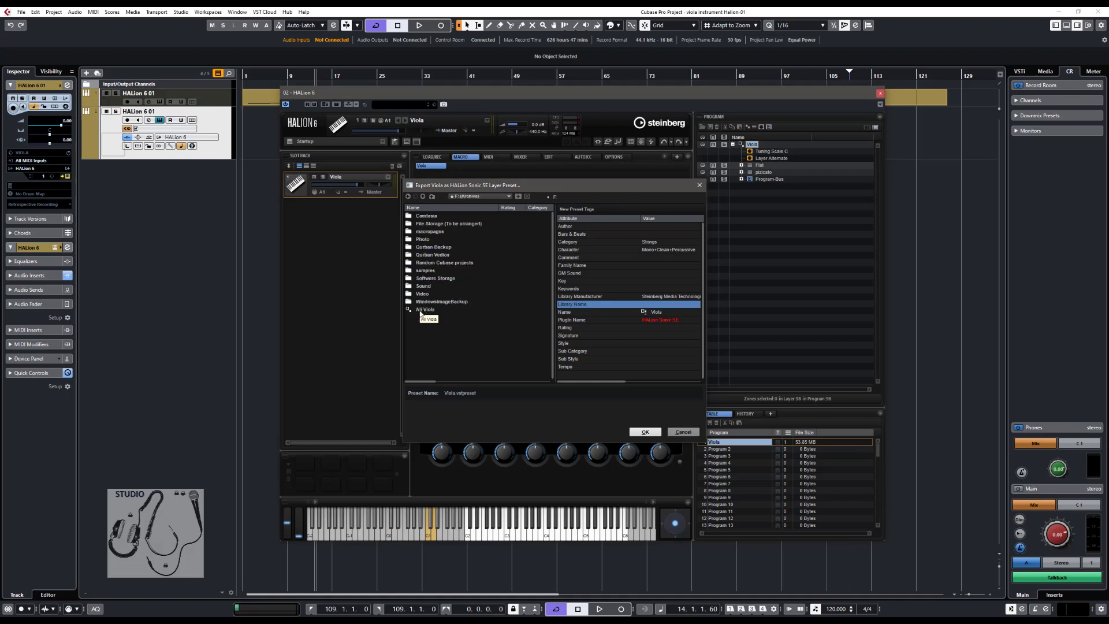
pyautogui.click(421, 312)
pyautogui.click(642, 431)
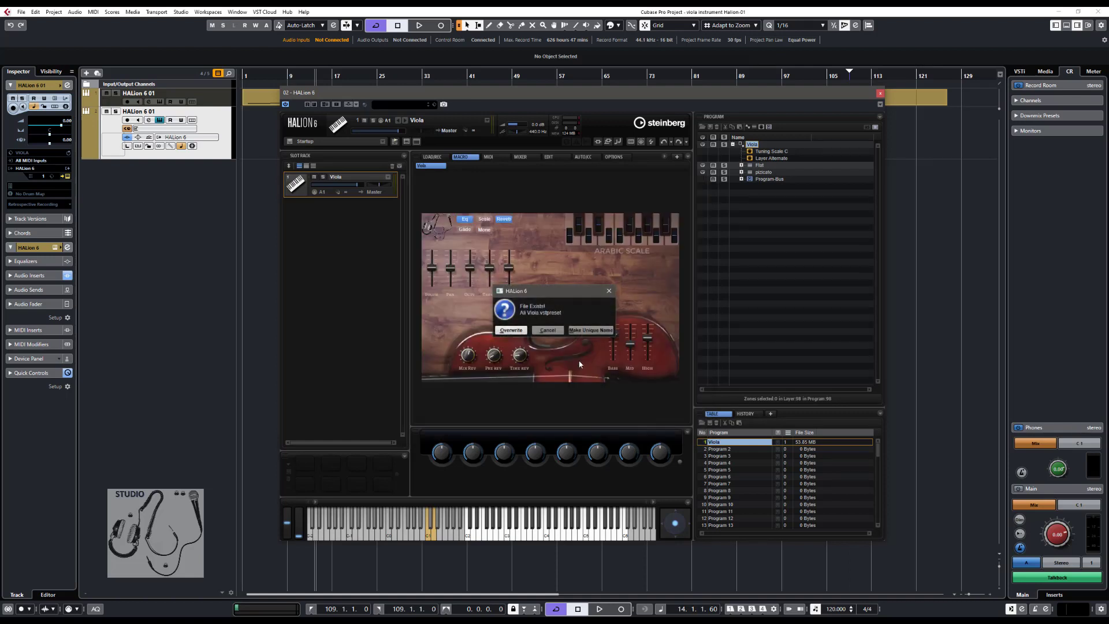
pyautogui.click(548, 330)
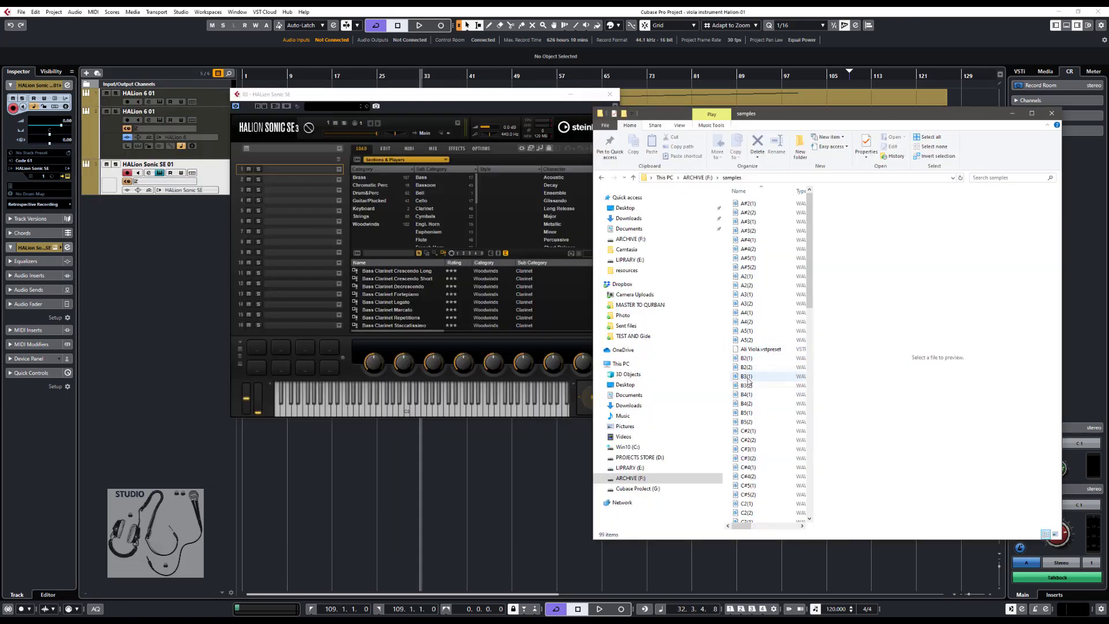
# Step: Load Ali Viola.vstpreset from the samples folder into the first slot of HALion Sonic SE and close the folder window
pyautogui.click(761, 350)
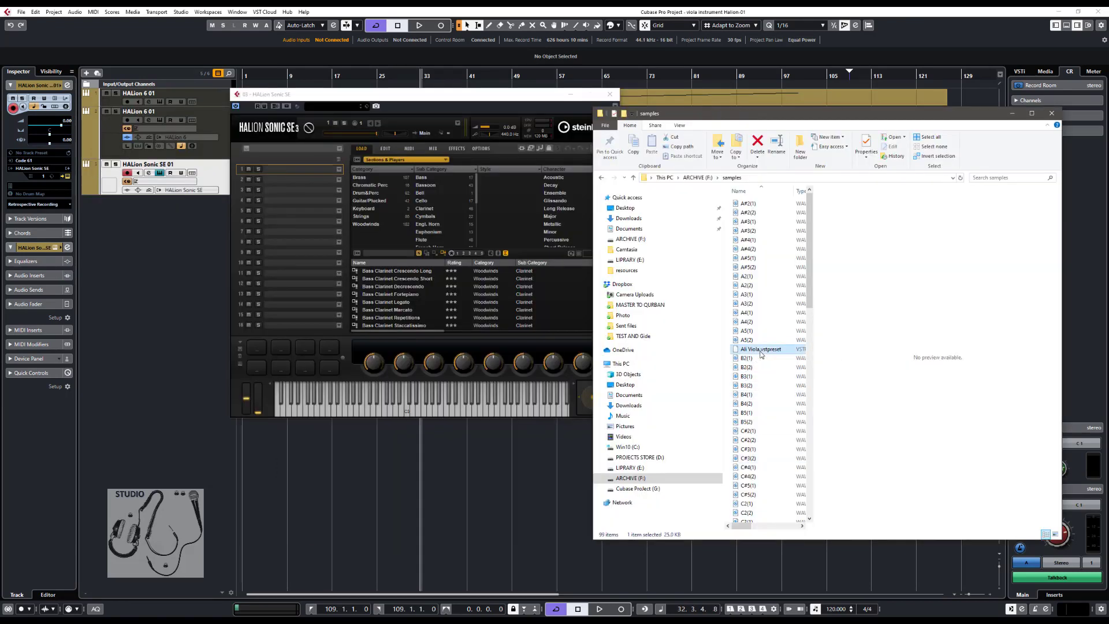
pyautogui.moveTo(760, 354); pyautogui.dragTo(288, 168)
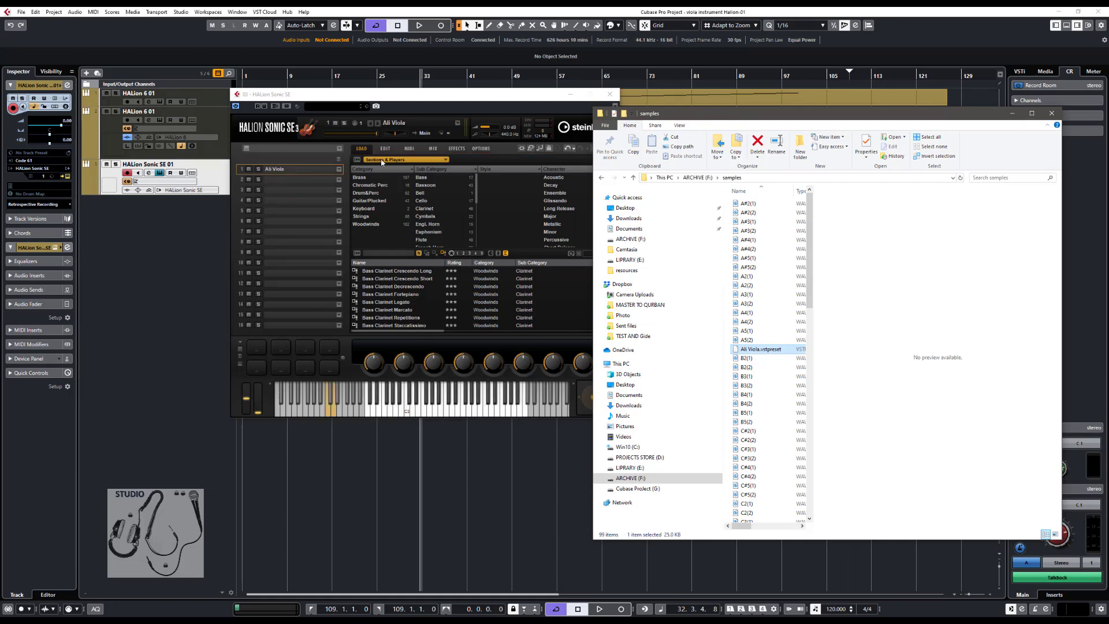
pyautogui.click(1052, 113)
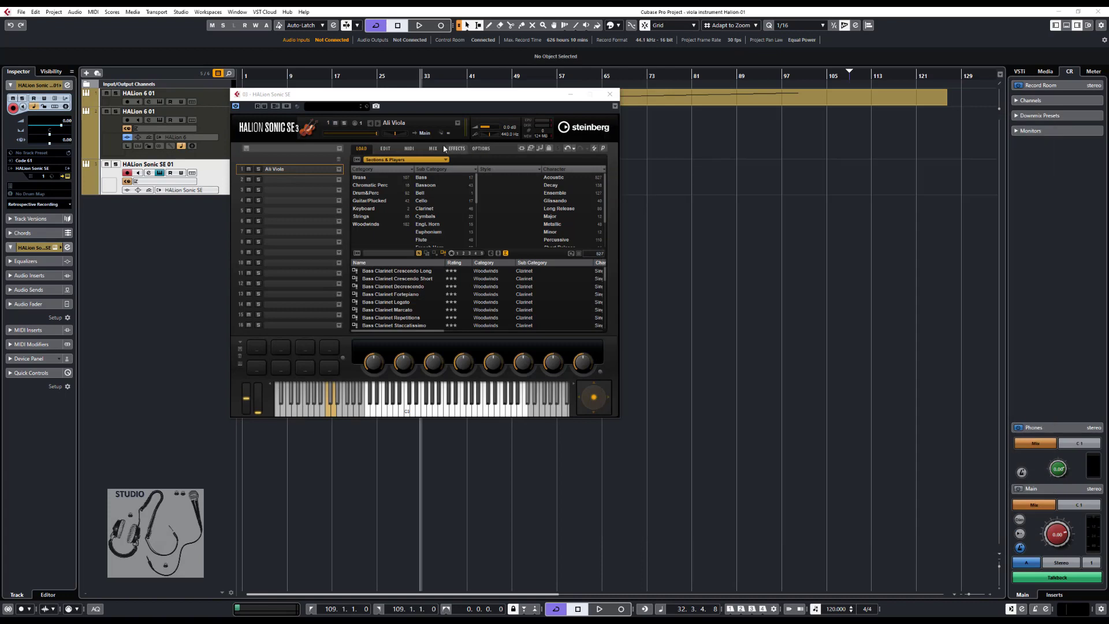
# Step: Show the Ali Viola macro page, enable Scale, Mono and Glide, and disable Reverb
pyautogui.click(385, 148)
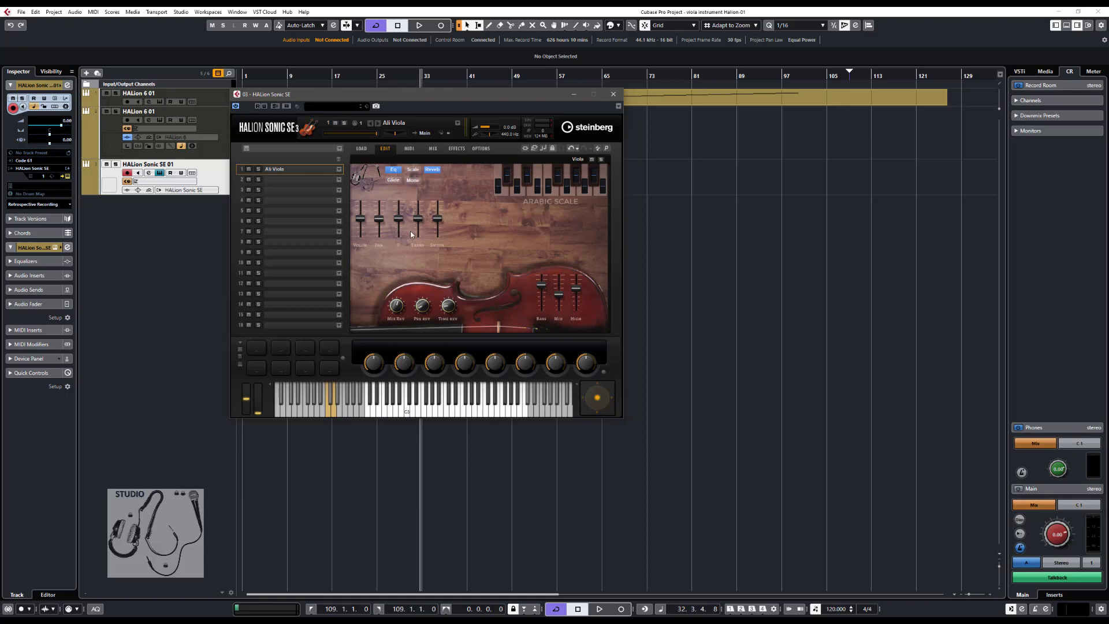
pyautogui.click(417, 170)
pyautogui.click(411, 180)
pyautogui.click(394, 180)
pyautogui.click(433, 170)
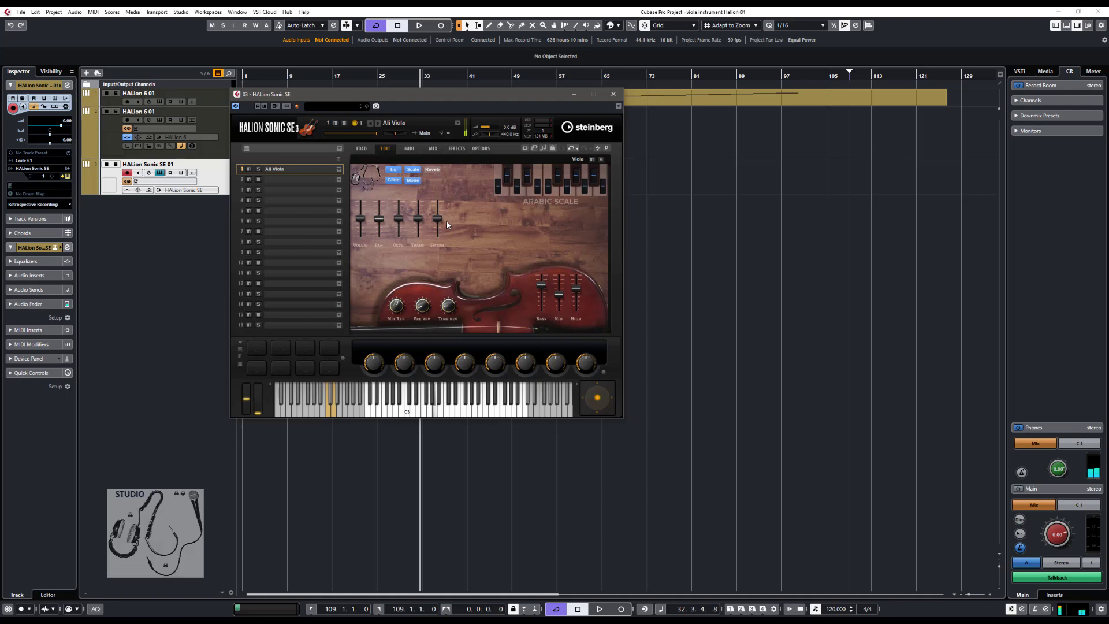
# Step: Try out the viola's reverb time knob and EQ sliders, and switch off the EQ
pyautogui.moveTo(447, 298)
pyautogui.moveTo(446, 298)
pyautogui.mouseDown()
pyautogui.moveTo(447, 285)
pyautogui.moveTo(447, 308)
pyautogui.mouseUp()
pyautogui.click(393, 169)
pyautogui.moveTo(544, 306)
pyautogui.mouseDown()
pyautogui.moveTo(547, 280)
pyautogui.moveTo(562, 282)
pyautogui.moveTo(561, 295)
pyautogui.mouseUp()
# Step: Toggle a note on the Arabic Scale keyboard and switch off Scale
pyautogui.click(551, 187)
pyautogui.click(413, 170)
pyautogui.moveTo(451, 323)
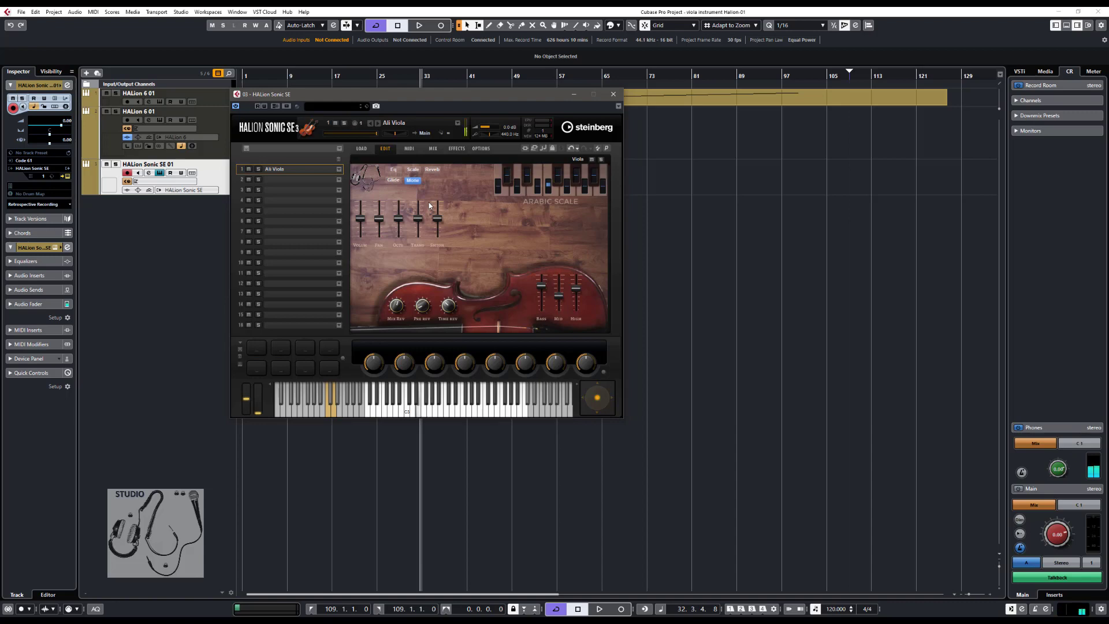
# Step: Enable Glide and slightly lower the second slider in the row of five on the viola's macro page
pyautogui.click(392, 180)
pyautogui.moveTo(379, 220)
pyautogui.mouseDown()
pyautogui.moveTo(379, 204)
pyautogui.moveTo(380, 233)
pyautogui.moveTo(380, 197)
pyautogui.moveTo(376, 233)
pyautogui.moveTo(361, 203)
pyautogui.moveTo(362, 224)
pyautogui.moveTo(361, 207)
pyautogui.moveTo(361, 218)
pyautogui.moveTo(377, 219)
pyautogui.mouseUp()
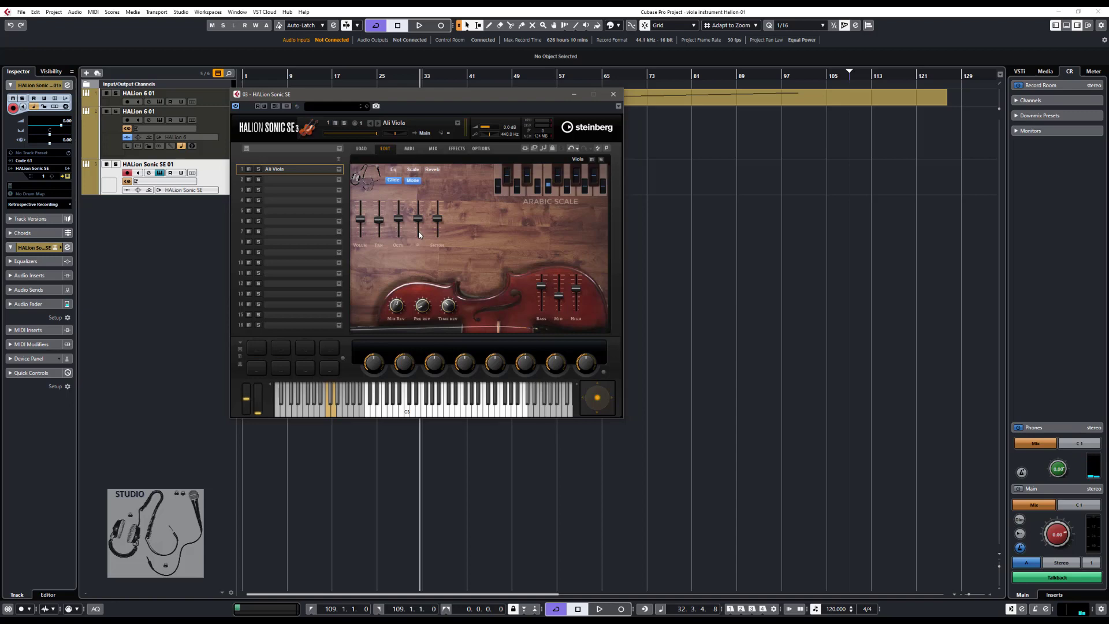